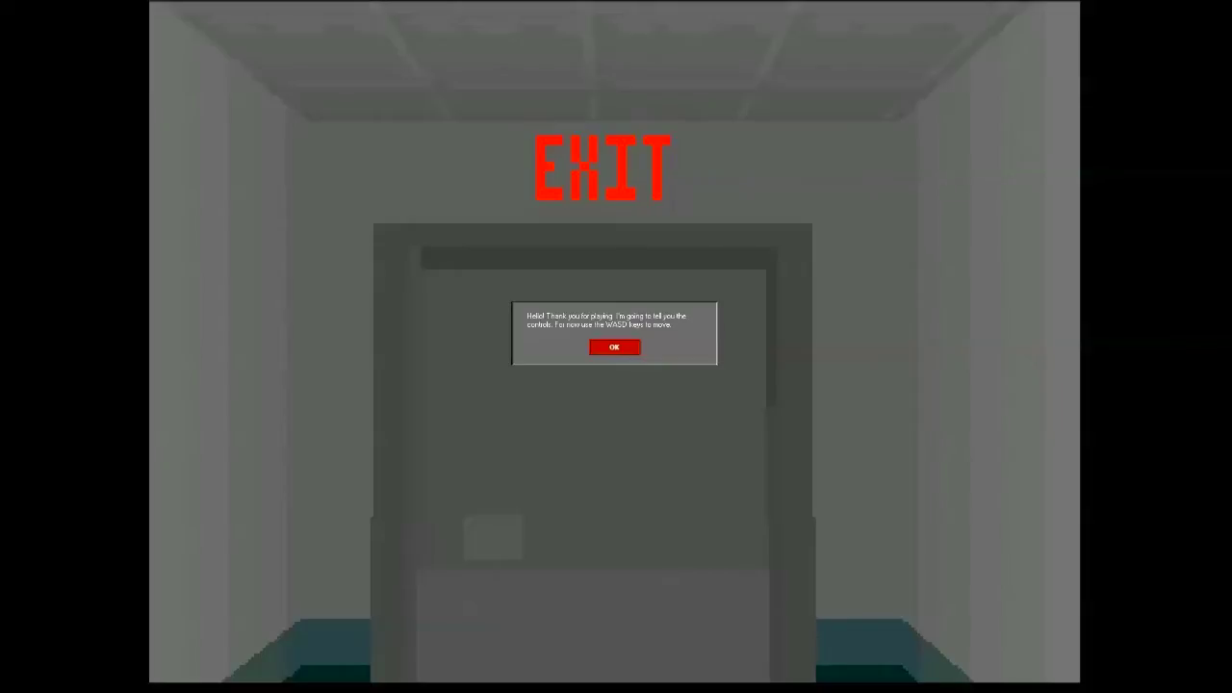
# Step: Dismiss the controls message and walk forward down the hallway until the red creature's fatal error appears
pyautogui.press('Return')
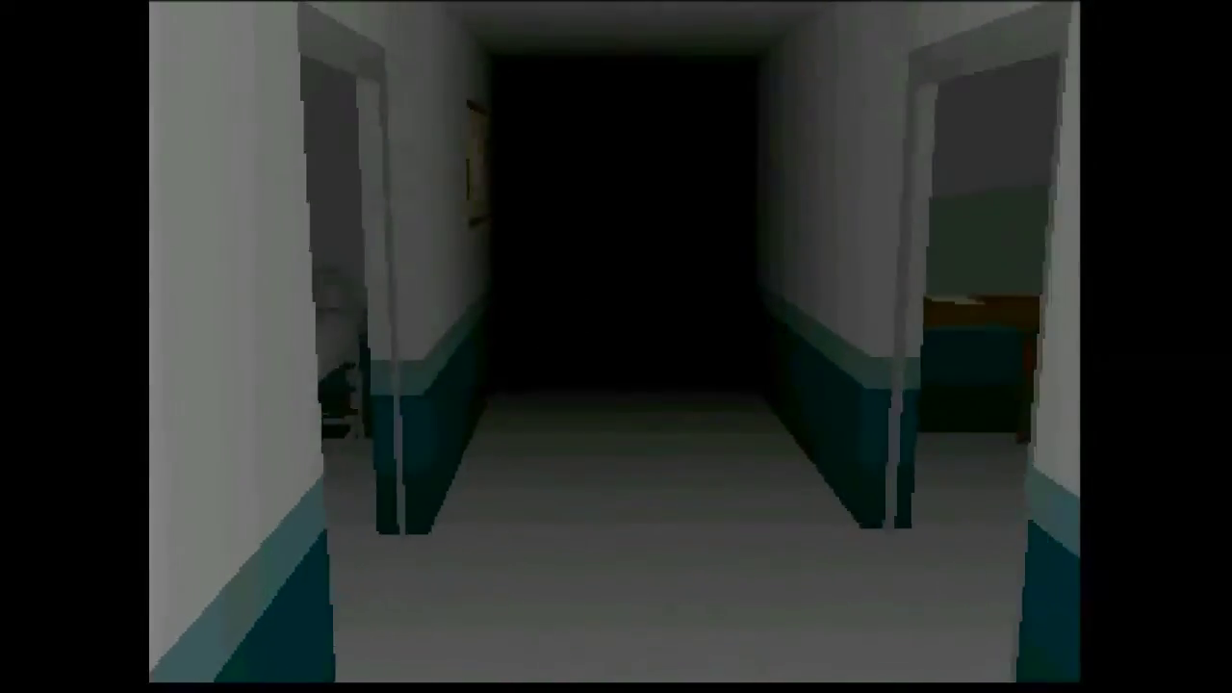
pyautogui.press('w')
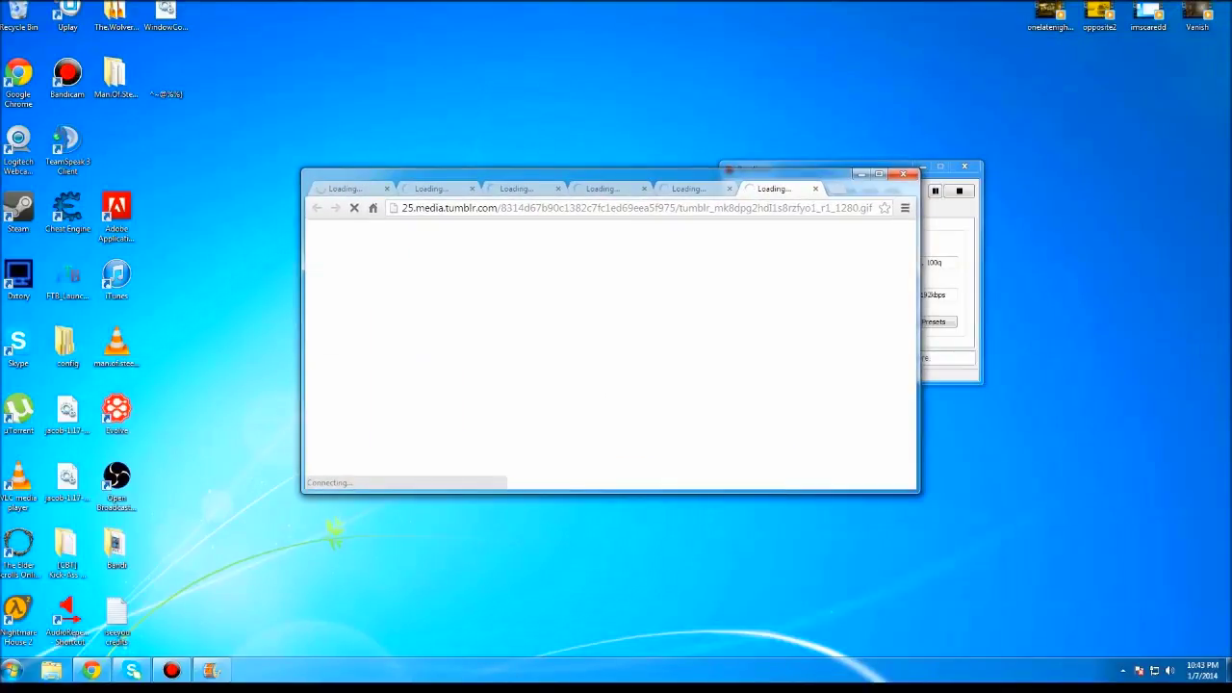
# Step: Cycle through the loading Tumblr tabs, then close the Chrome window with all its tabs
pyautogui.hotkey('ctrl', 'Tab')
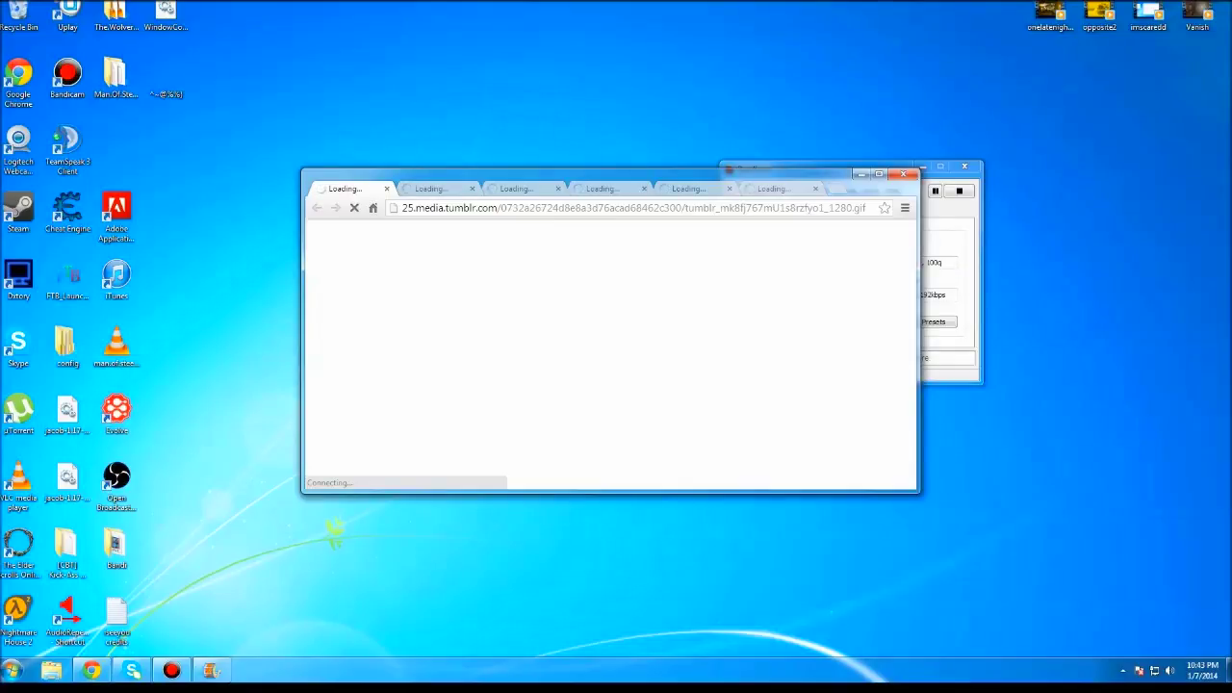
pyautogui.hotkey('ctrl', 'l')
pyautogui.hotkey('ctrl', 'Tab')
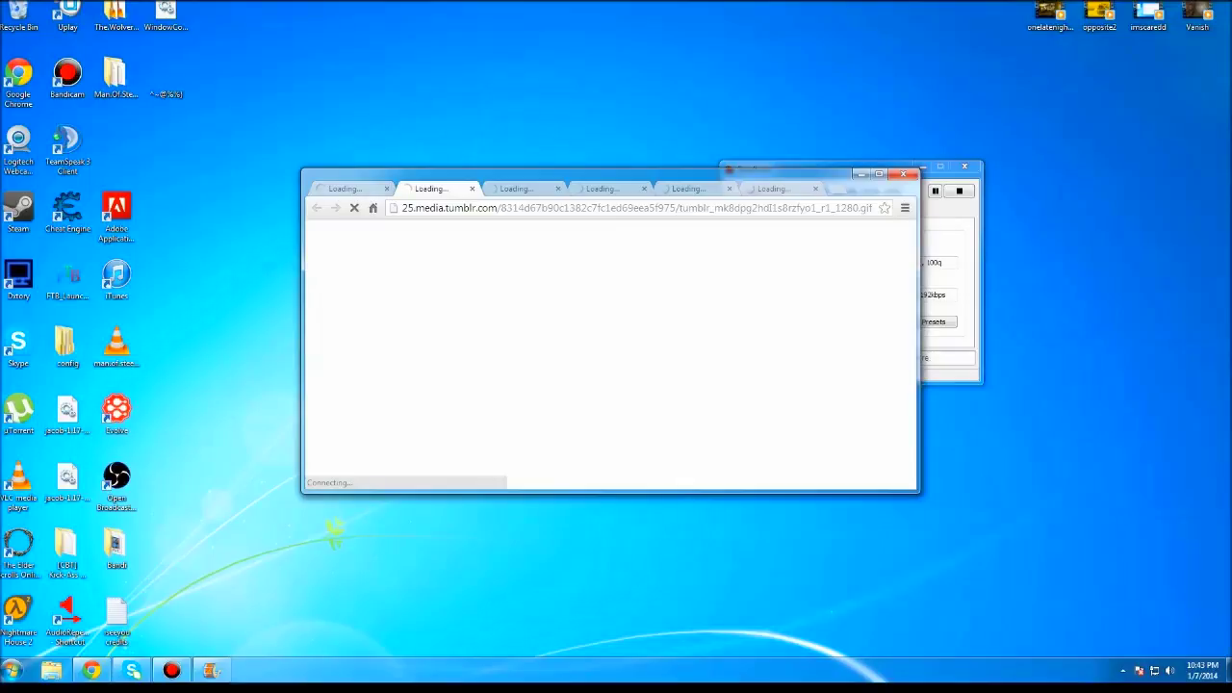
pyautogui.hotkey('ctrl', 'l')
pyautogui.hotkey('ctrl', 'shift', 'Tab')
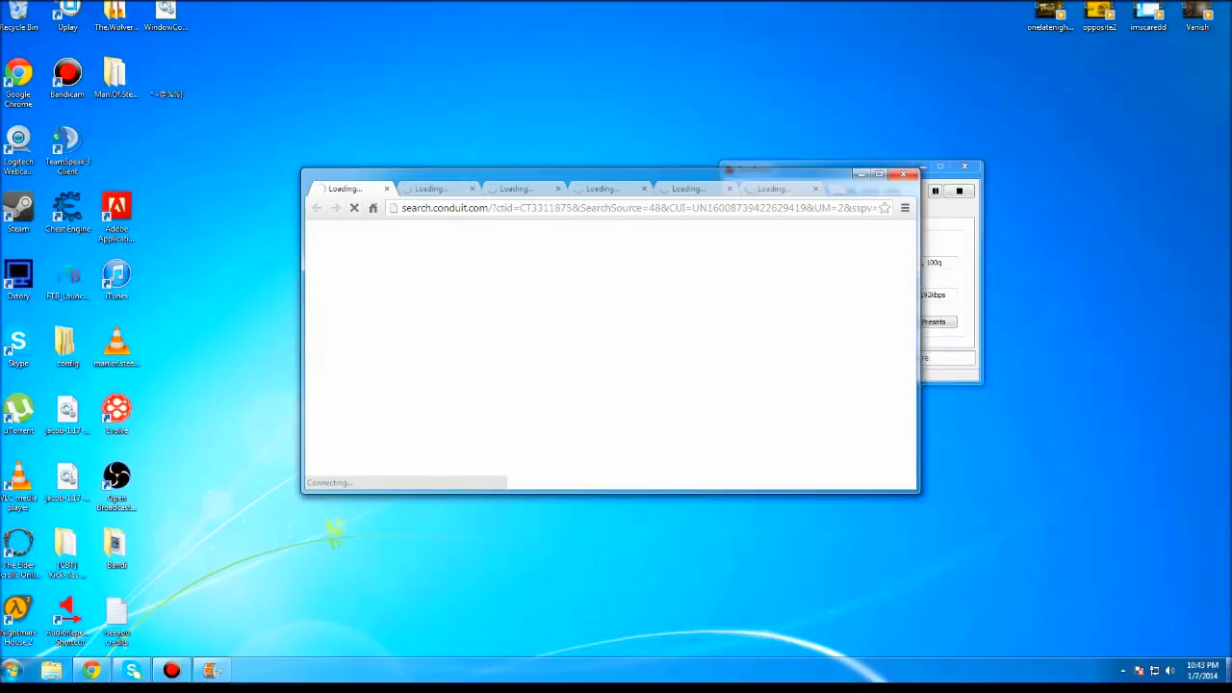
pyautogui.click(902, 173)
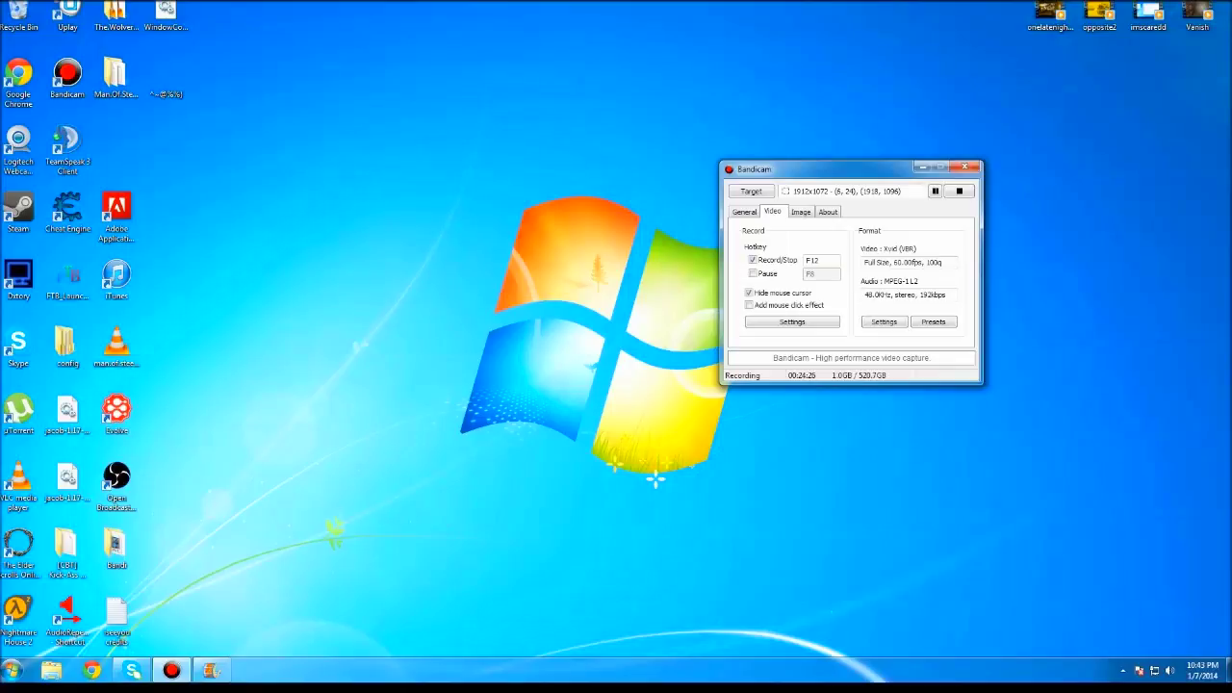
# Step: Drag the Bandicam recorder window by its title bar toward the screen centre
pyautogui.moveTo(818, 168)
pyautogui.mouseDown()
pyautogui.moveTo(684, 129)
pyautogui.moveTo(578, 224)
pyautogui.mouseUp()
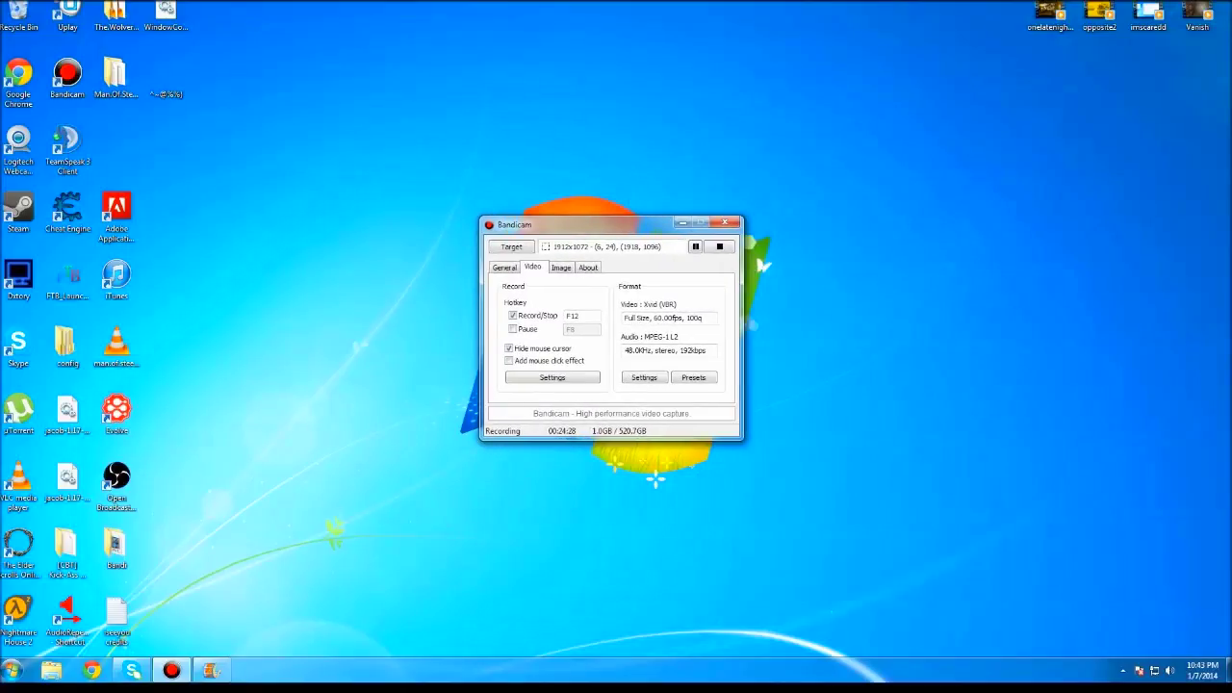